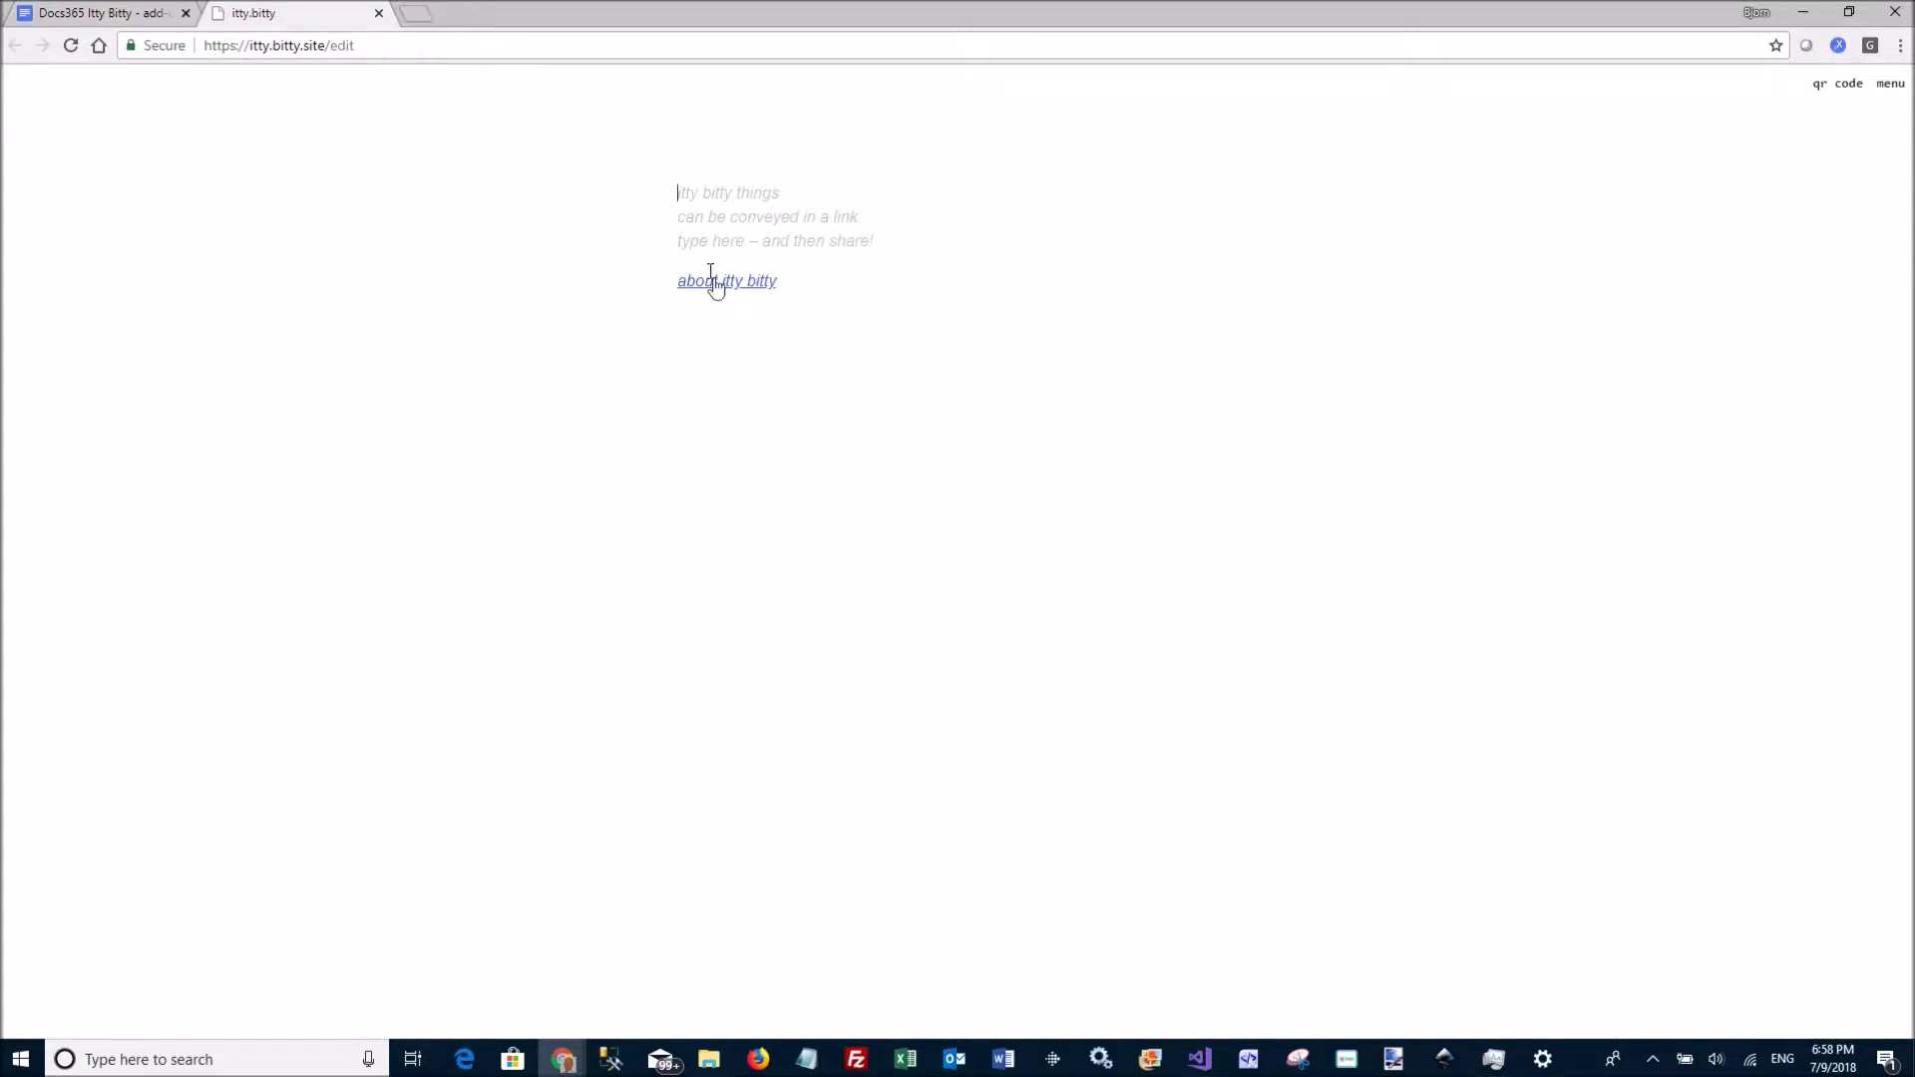
Step: Open itty.bitty's About page and inspect how its content is encoded in the page link
left_click(723, 282)
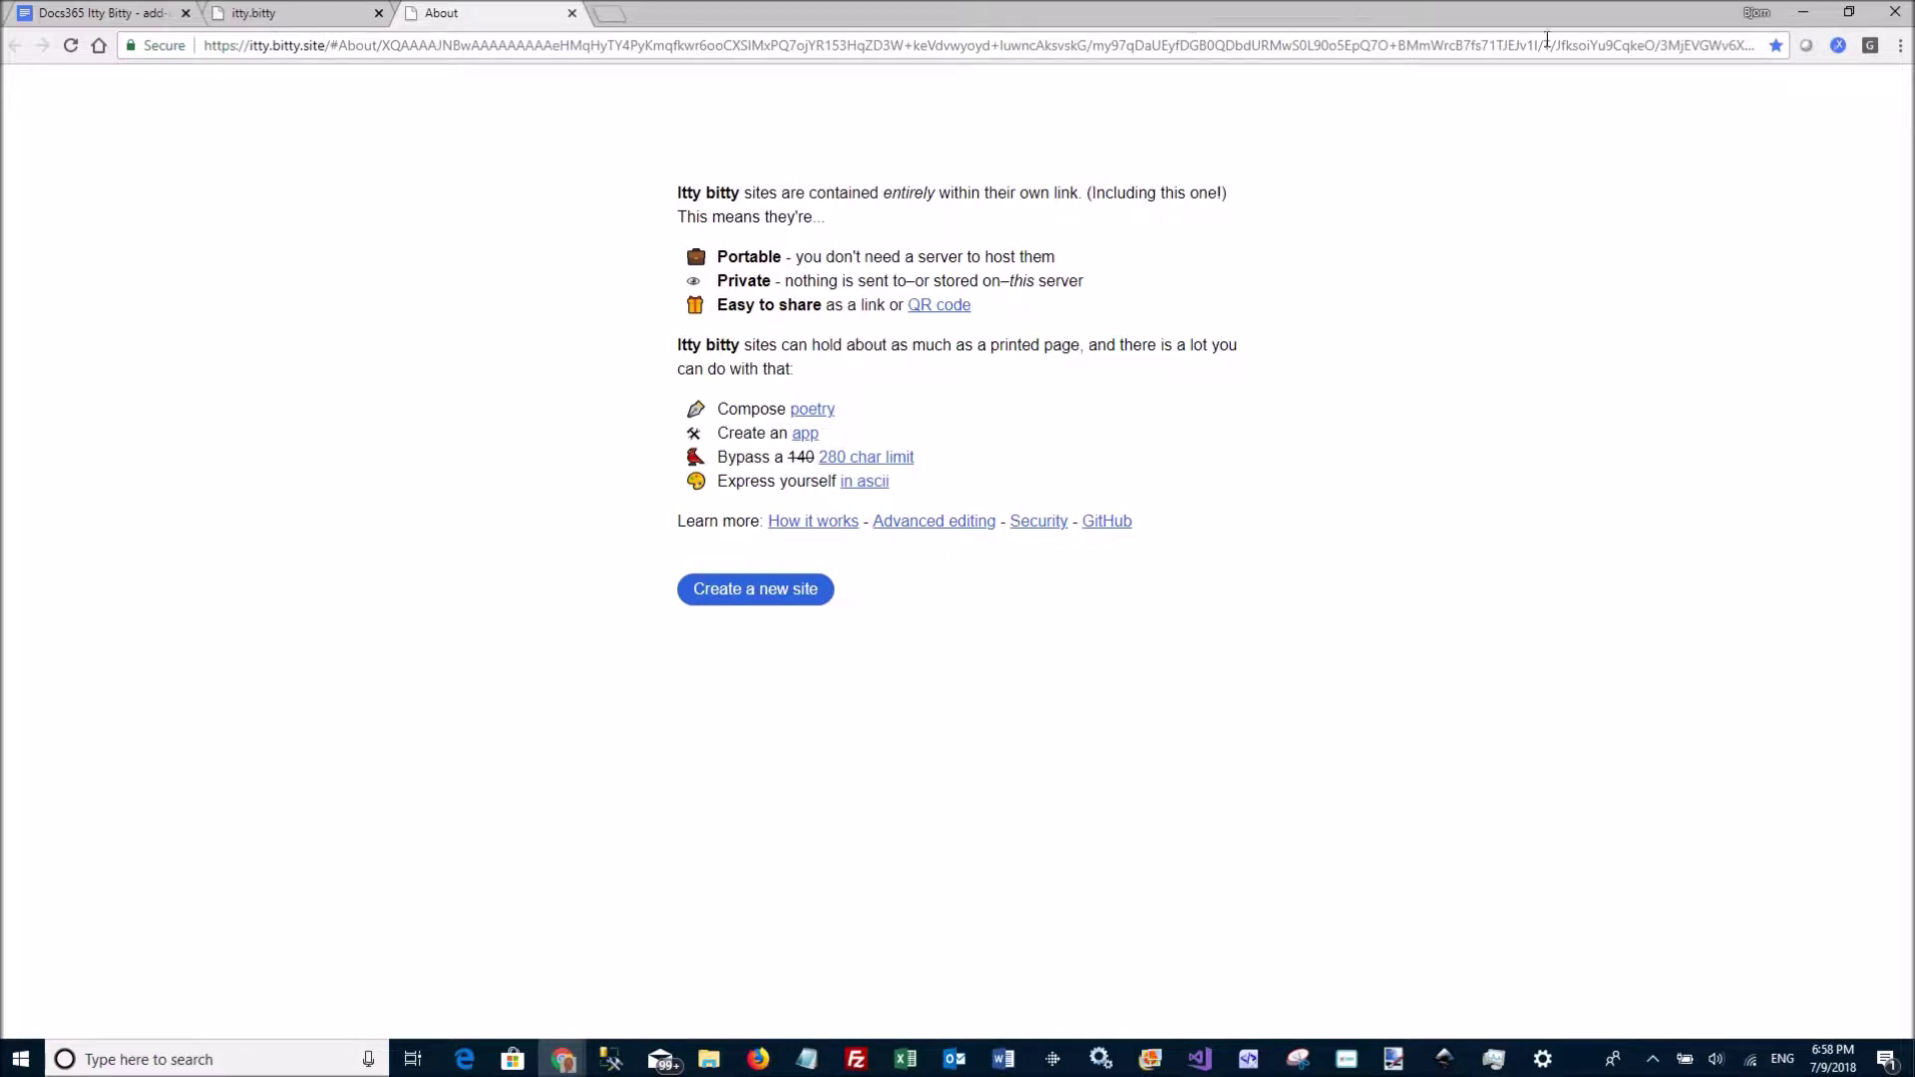
left_click_drag(381, 46, 904, 45)
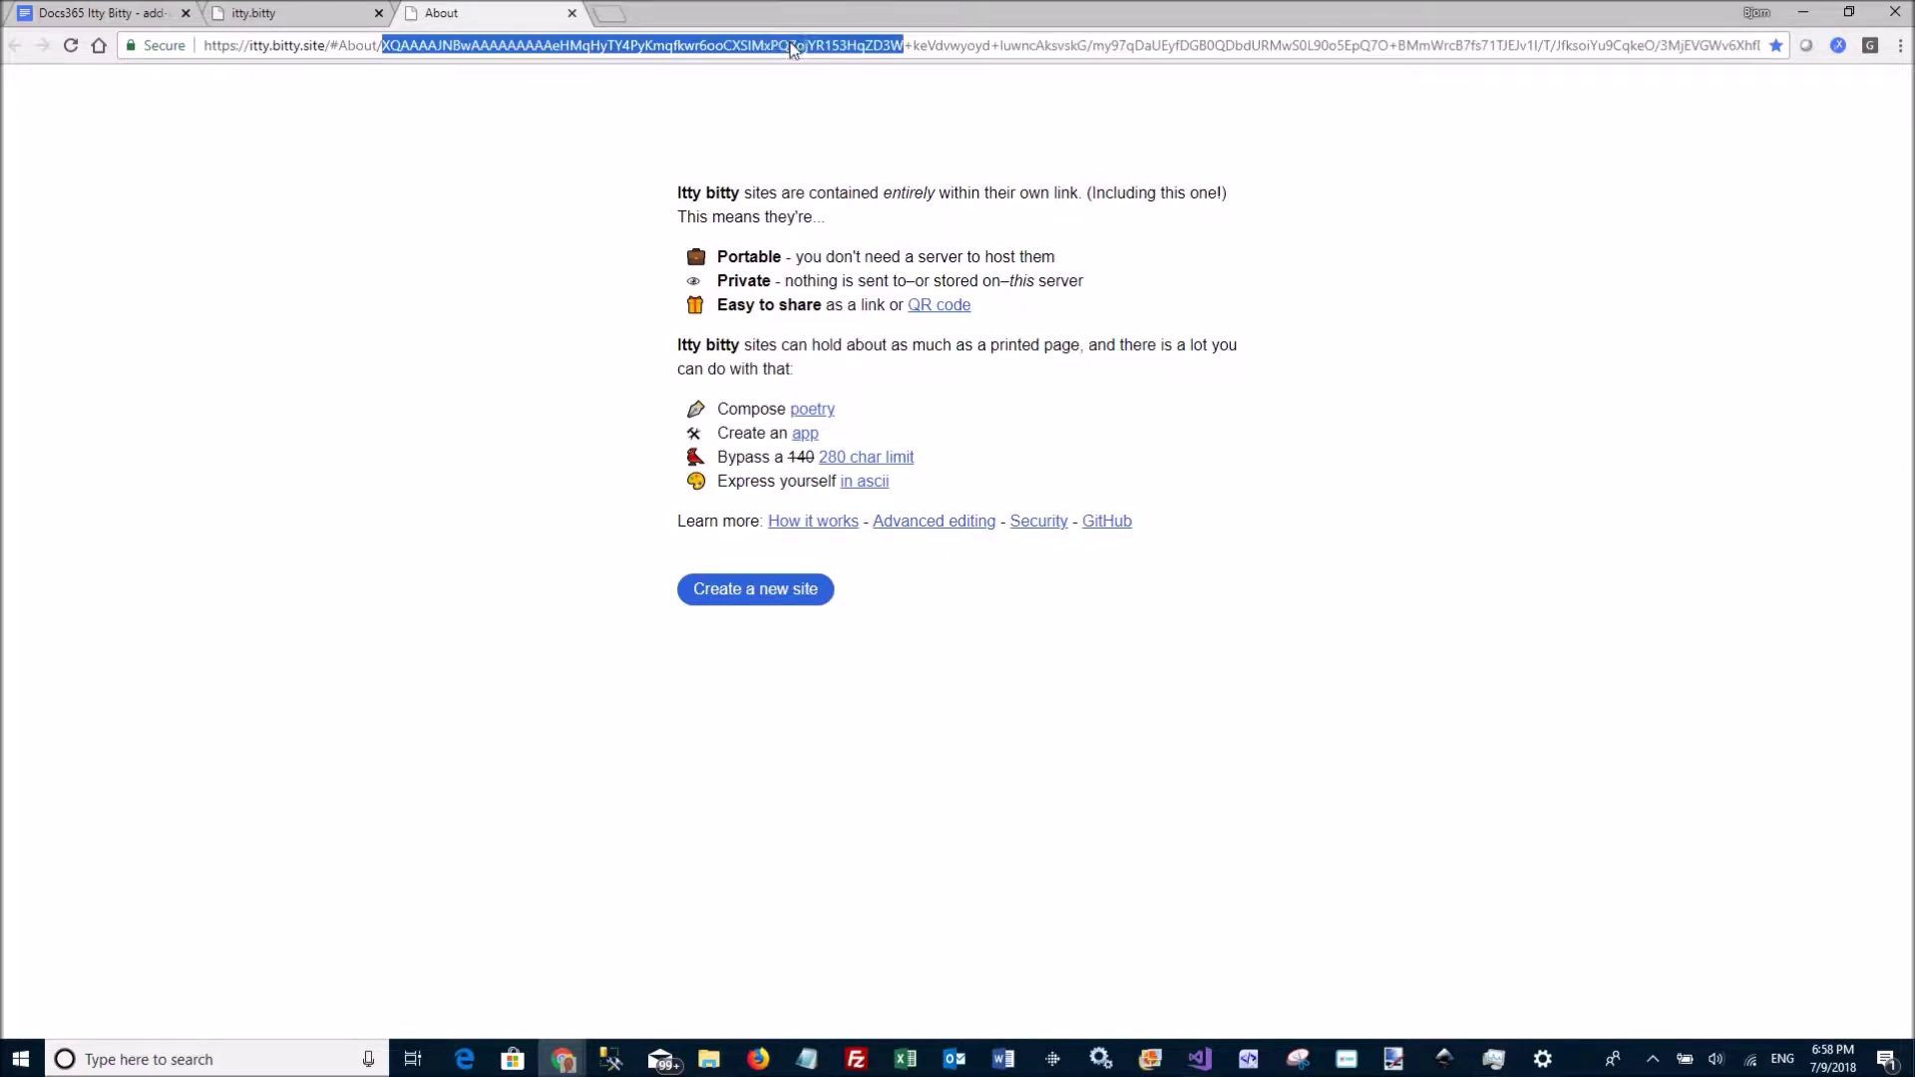
left_click(461, 379)
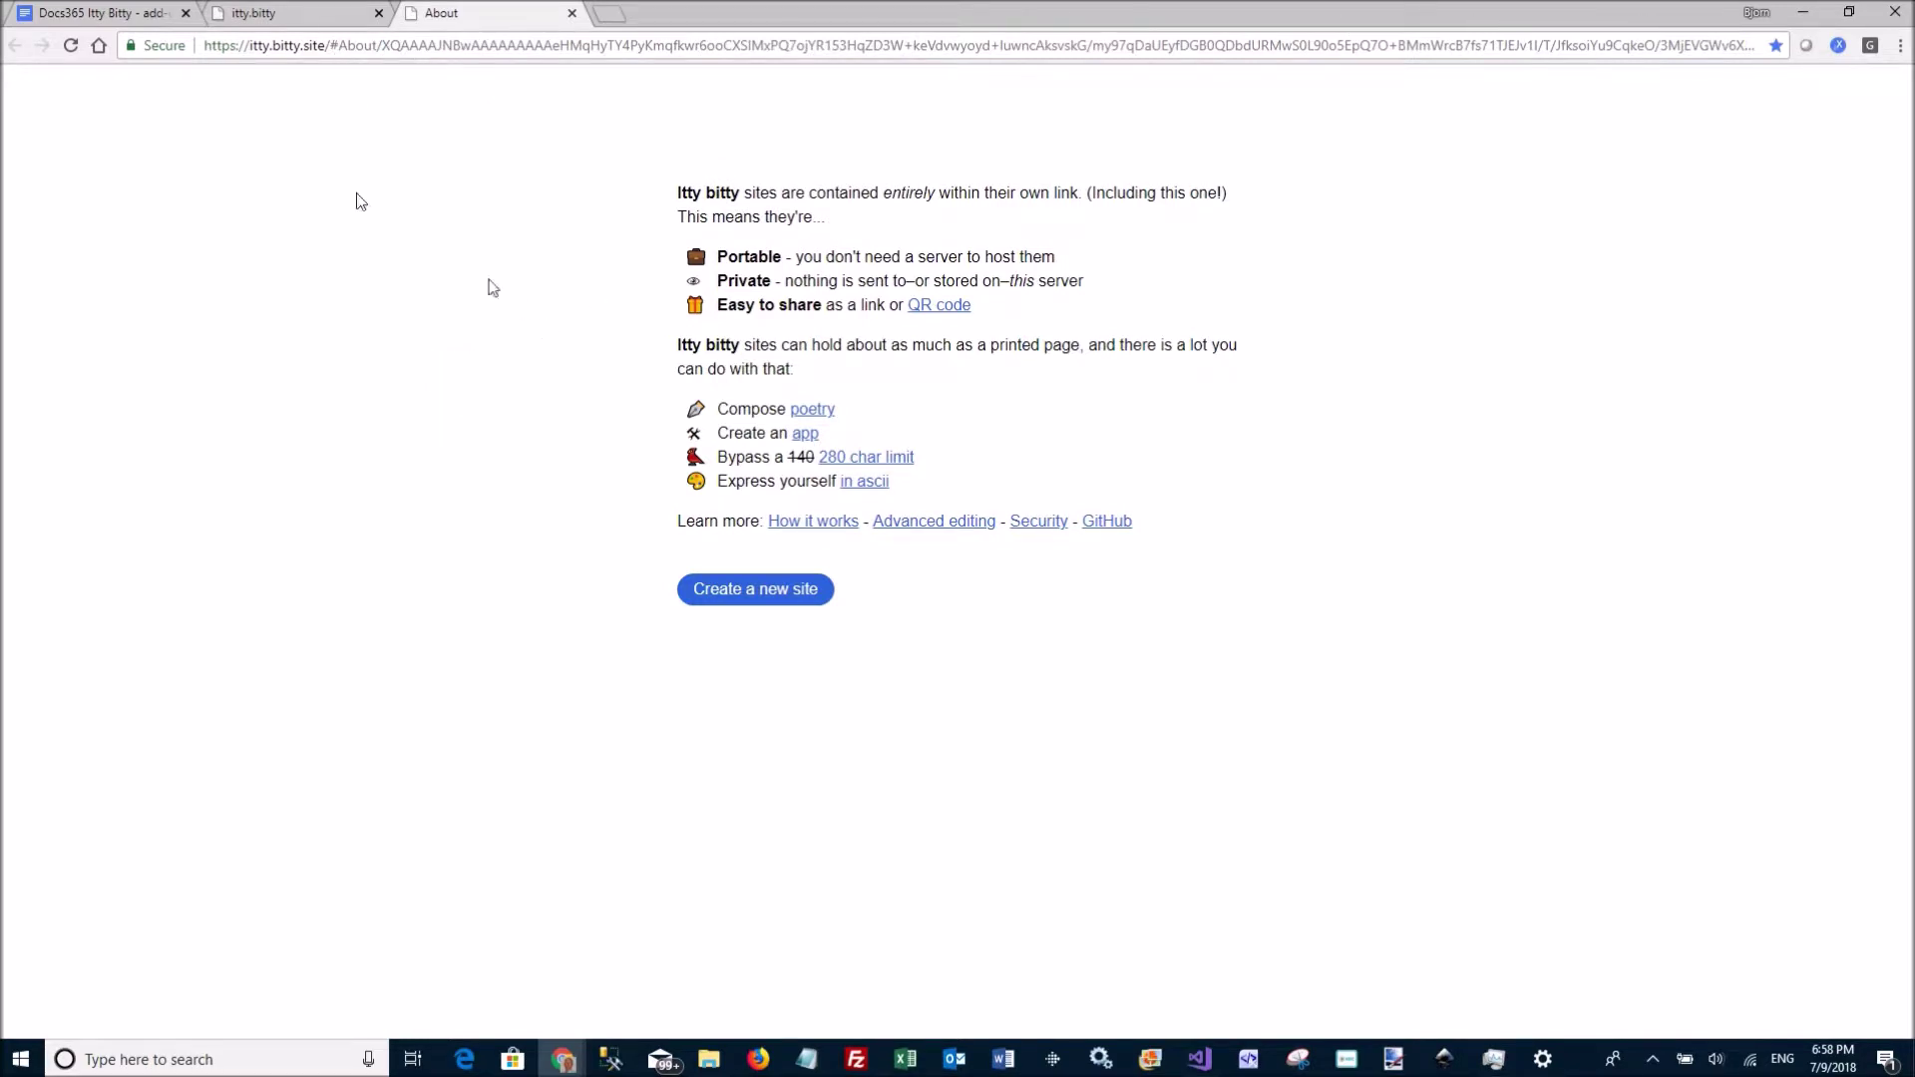
Step: Run 'Create itty bitty site' in the Docs365 sidebar and review the Source HTML and generated link
left_click(95, 12)
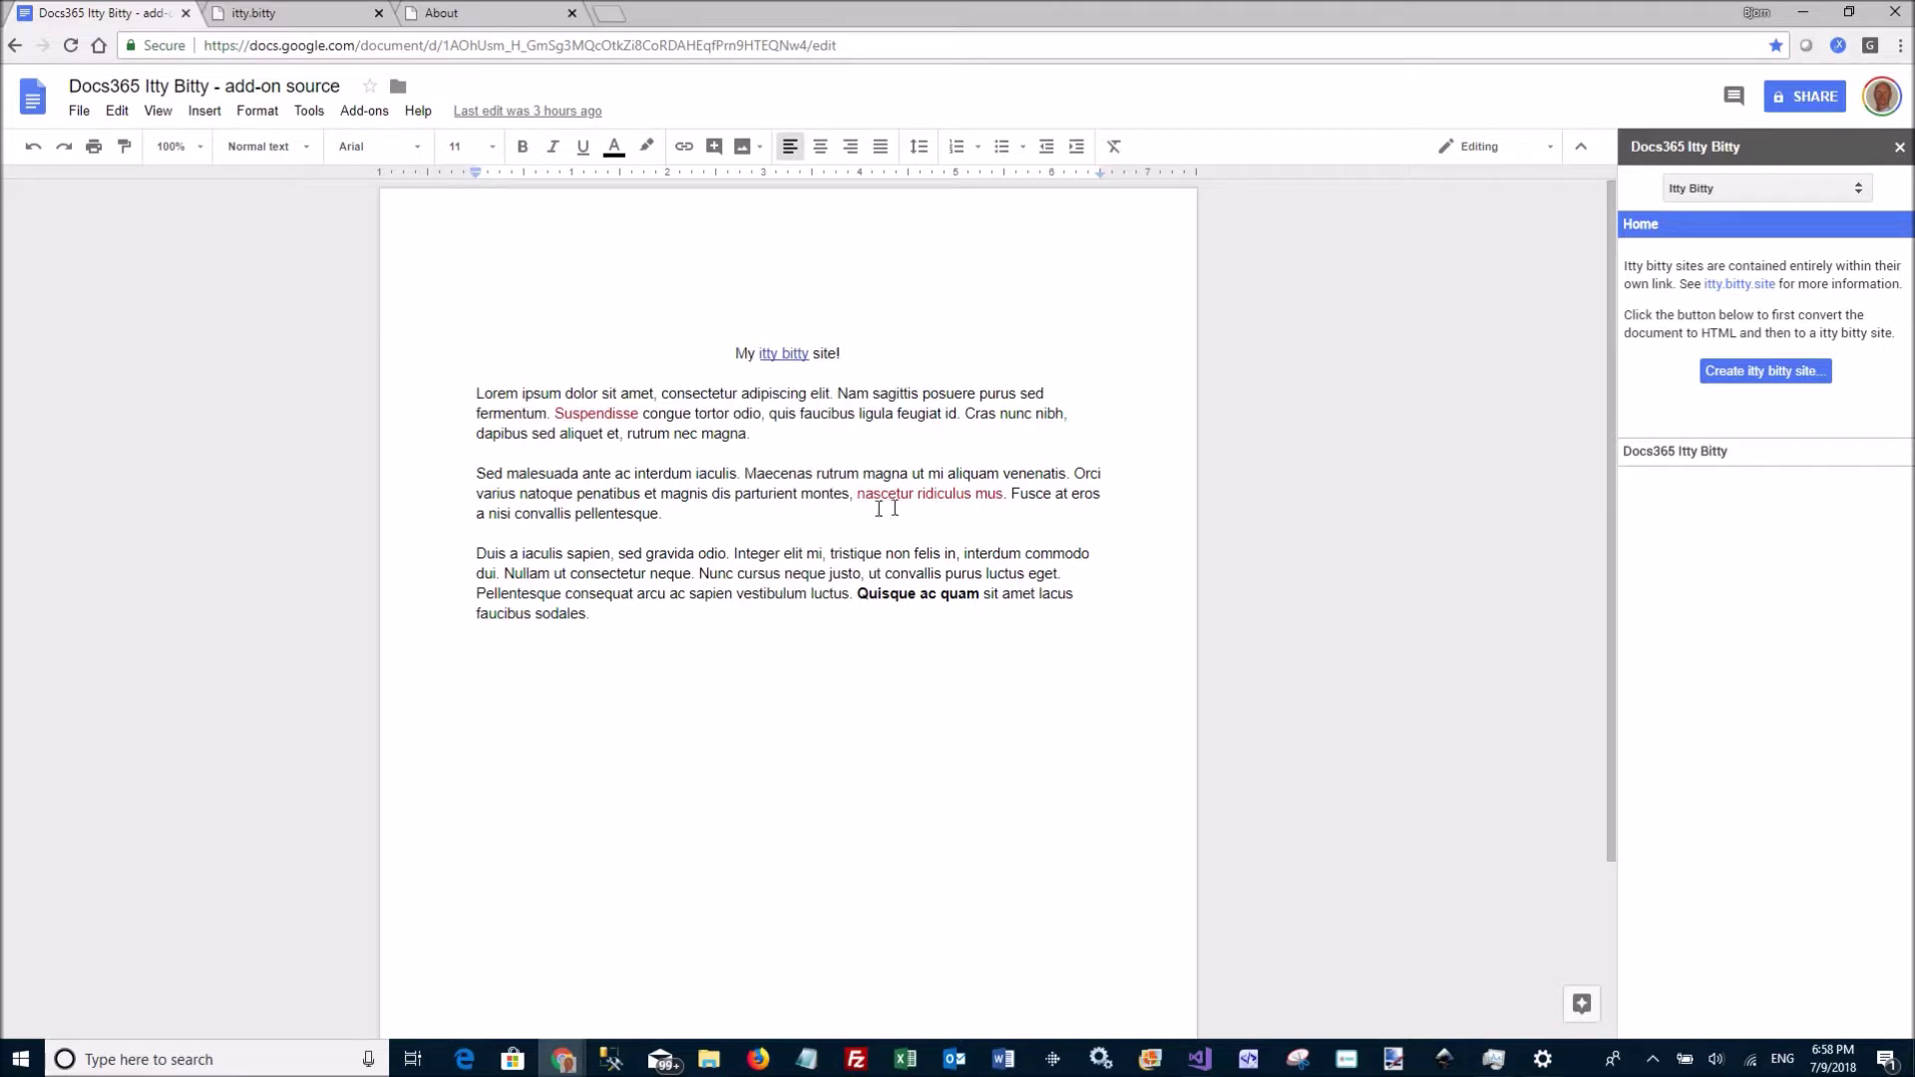
left_click(1782, 370)
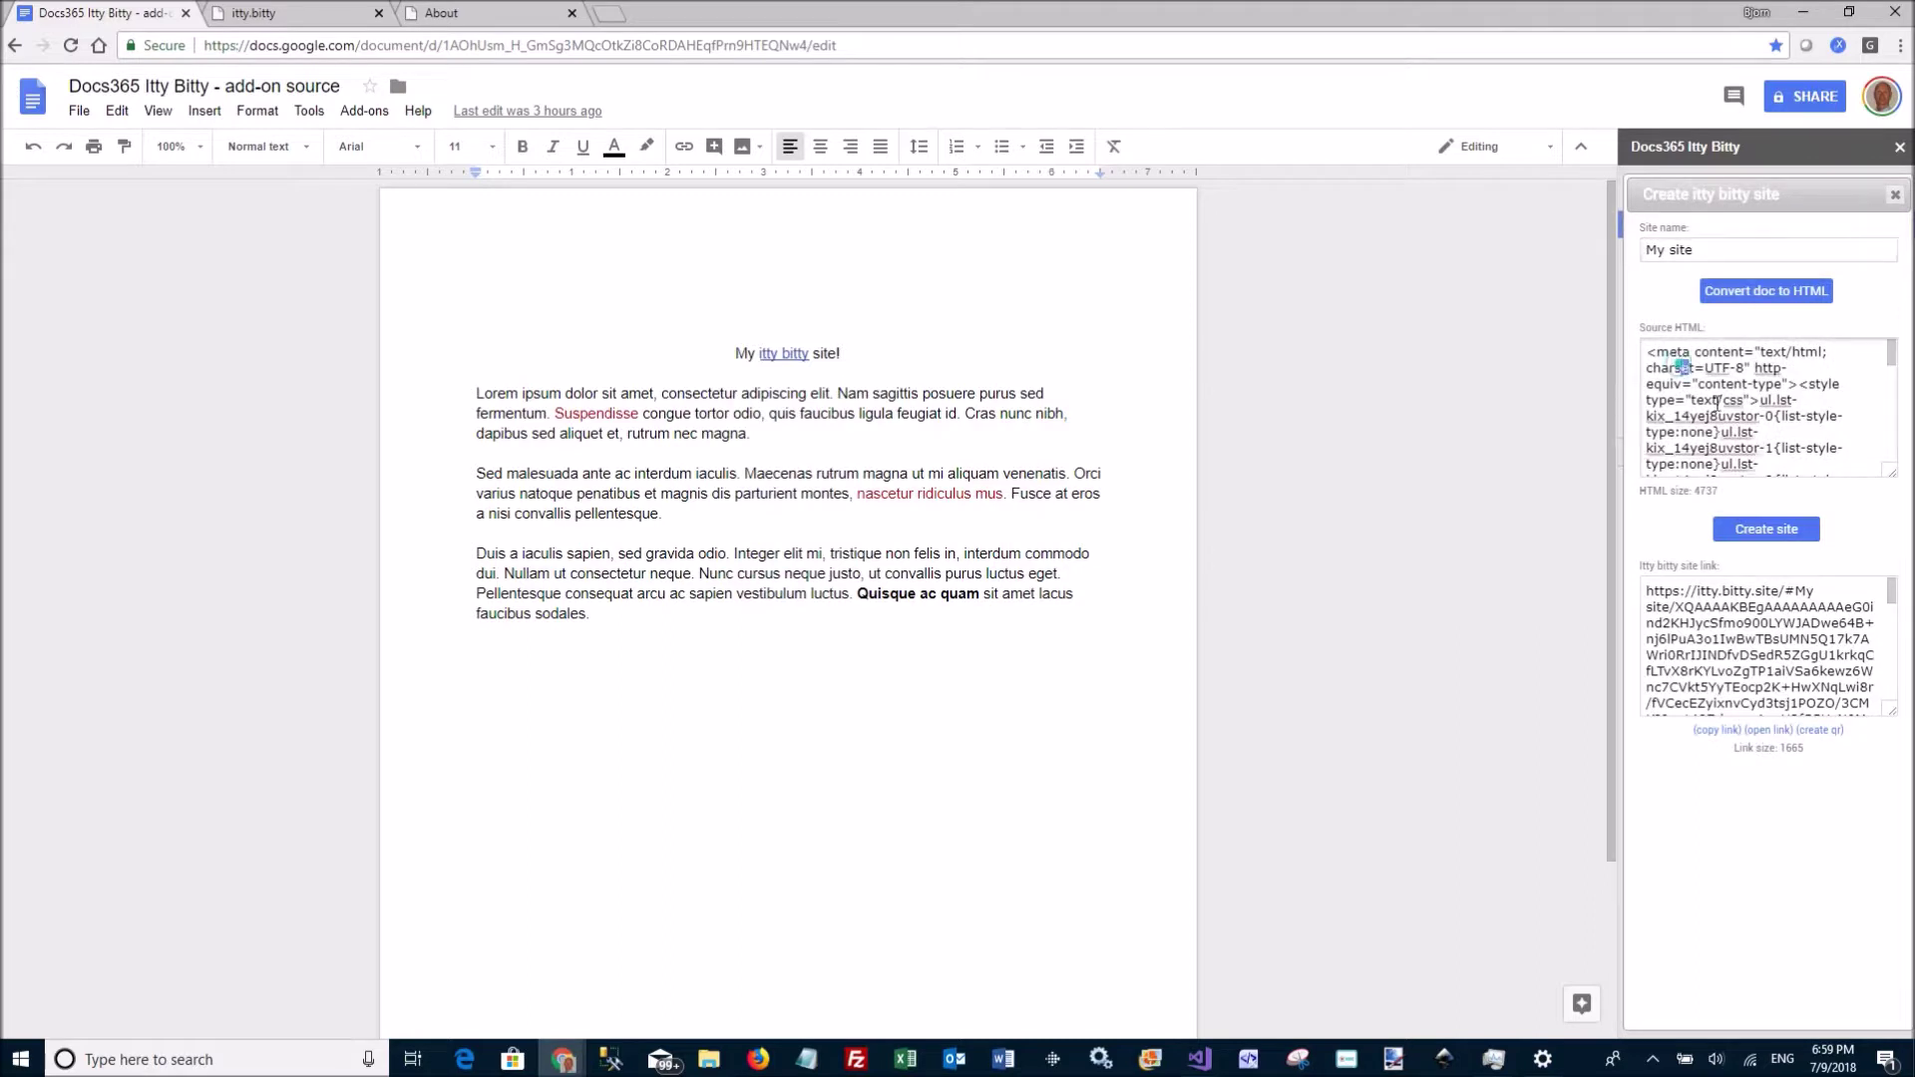
left_click_drag(1699, 386, 1888, 383)
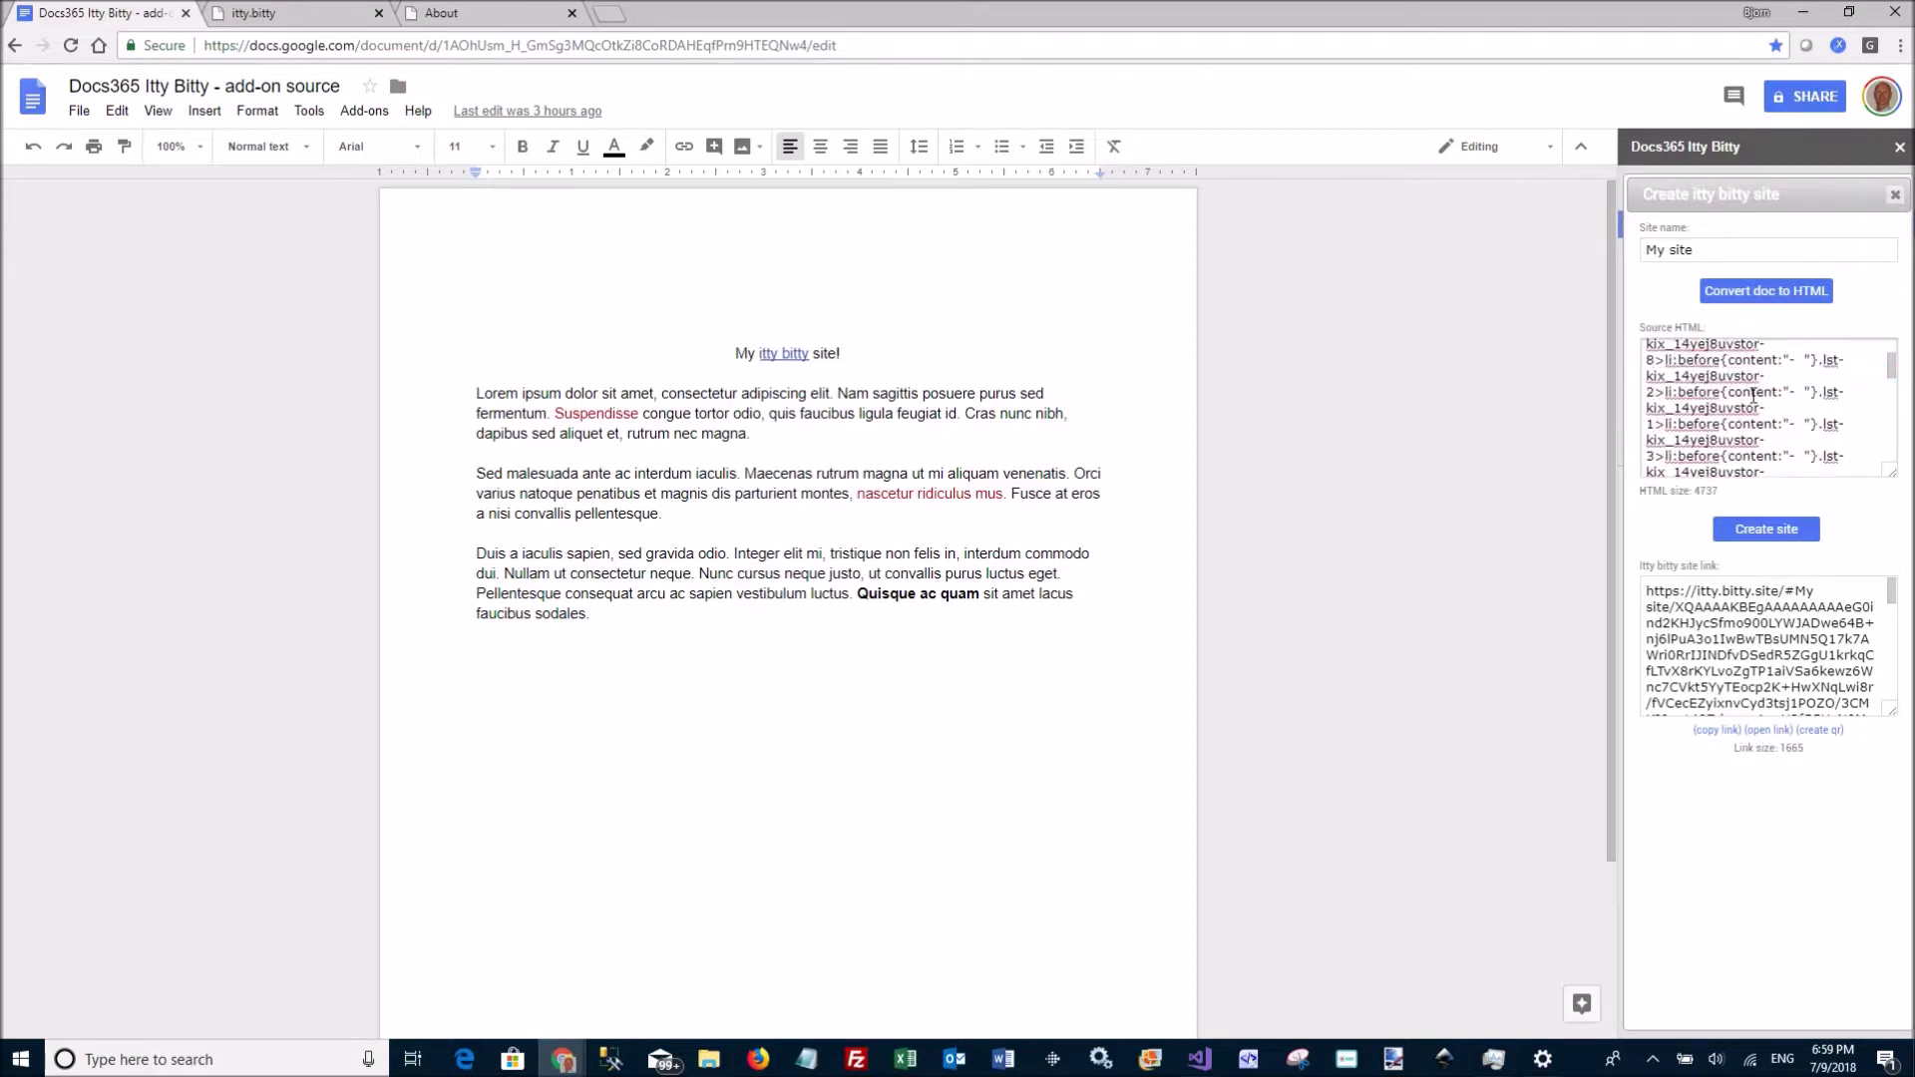
left_click_drag(1754, 397, 1741, 375)
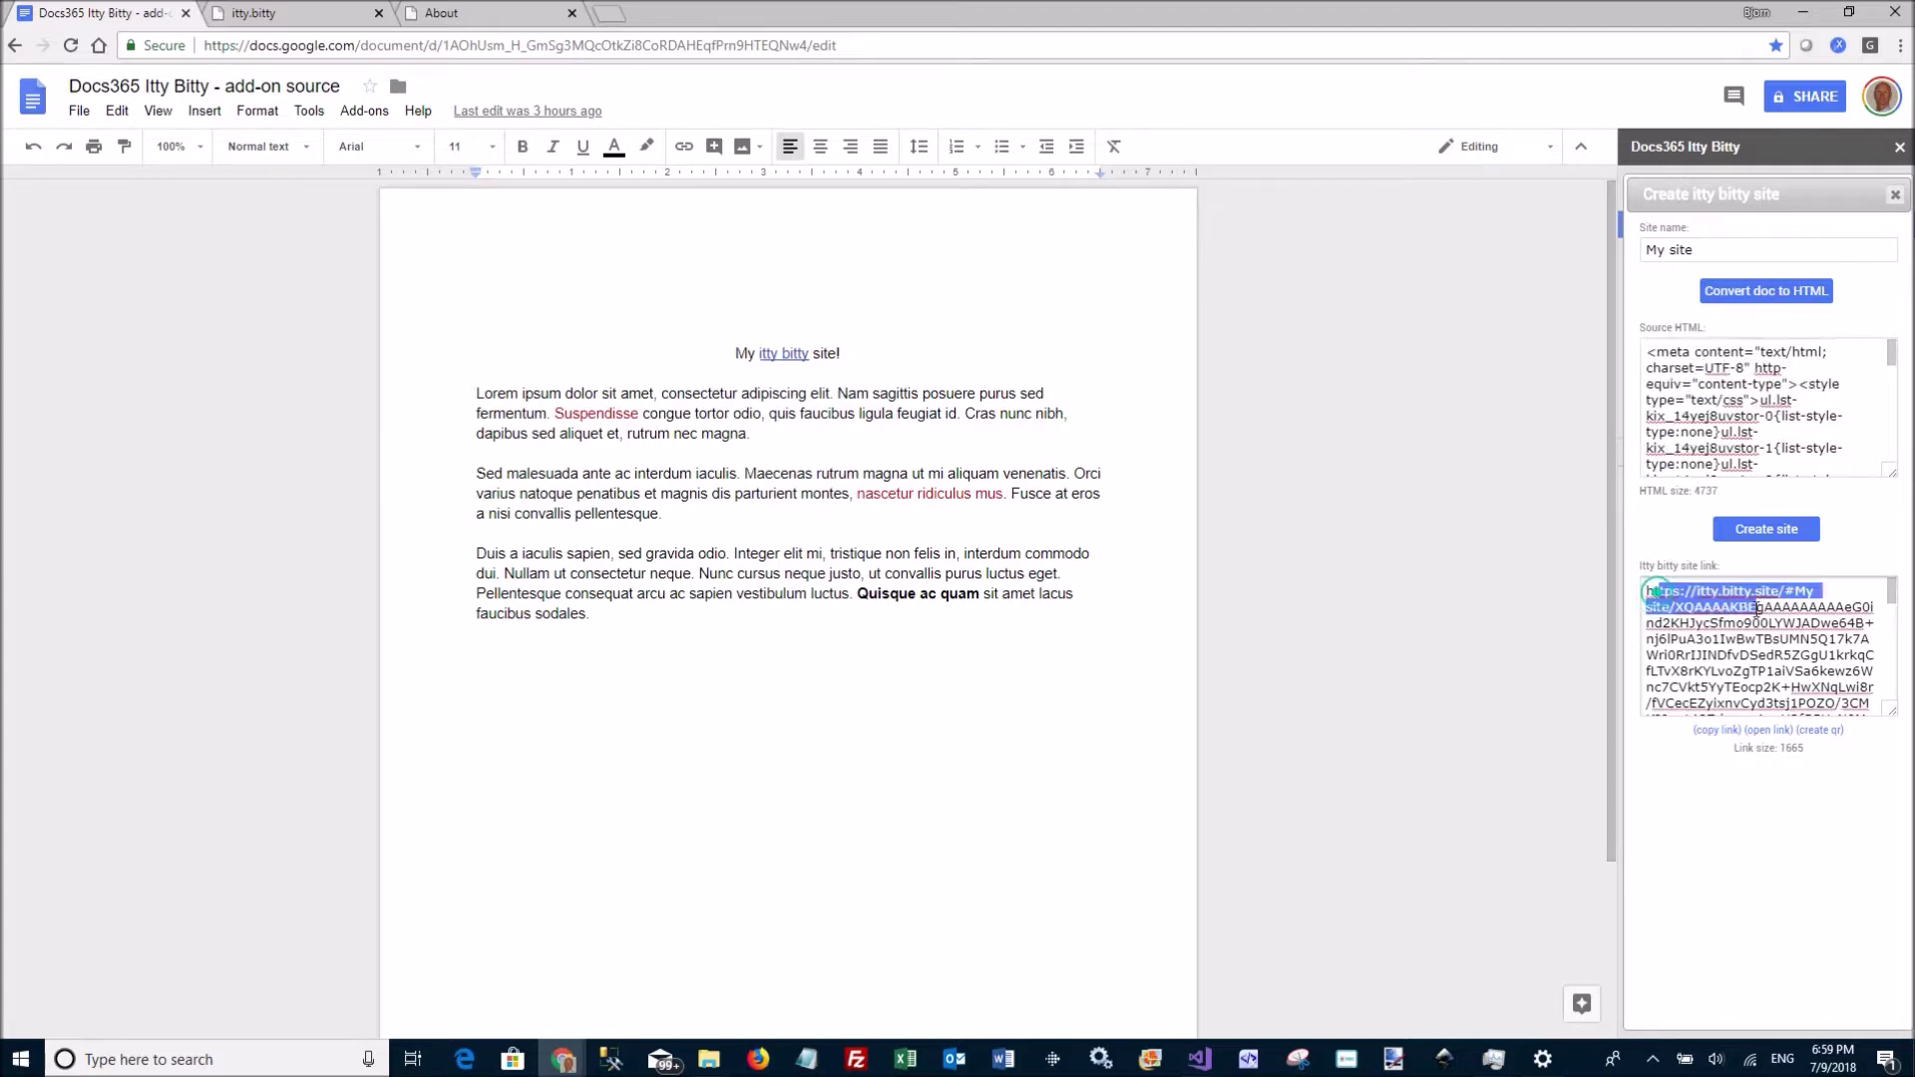
left_click(1697, 593)
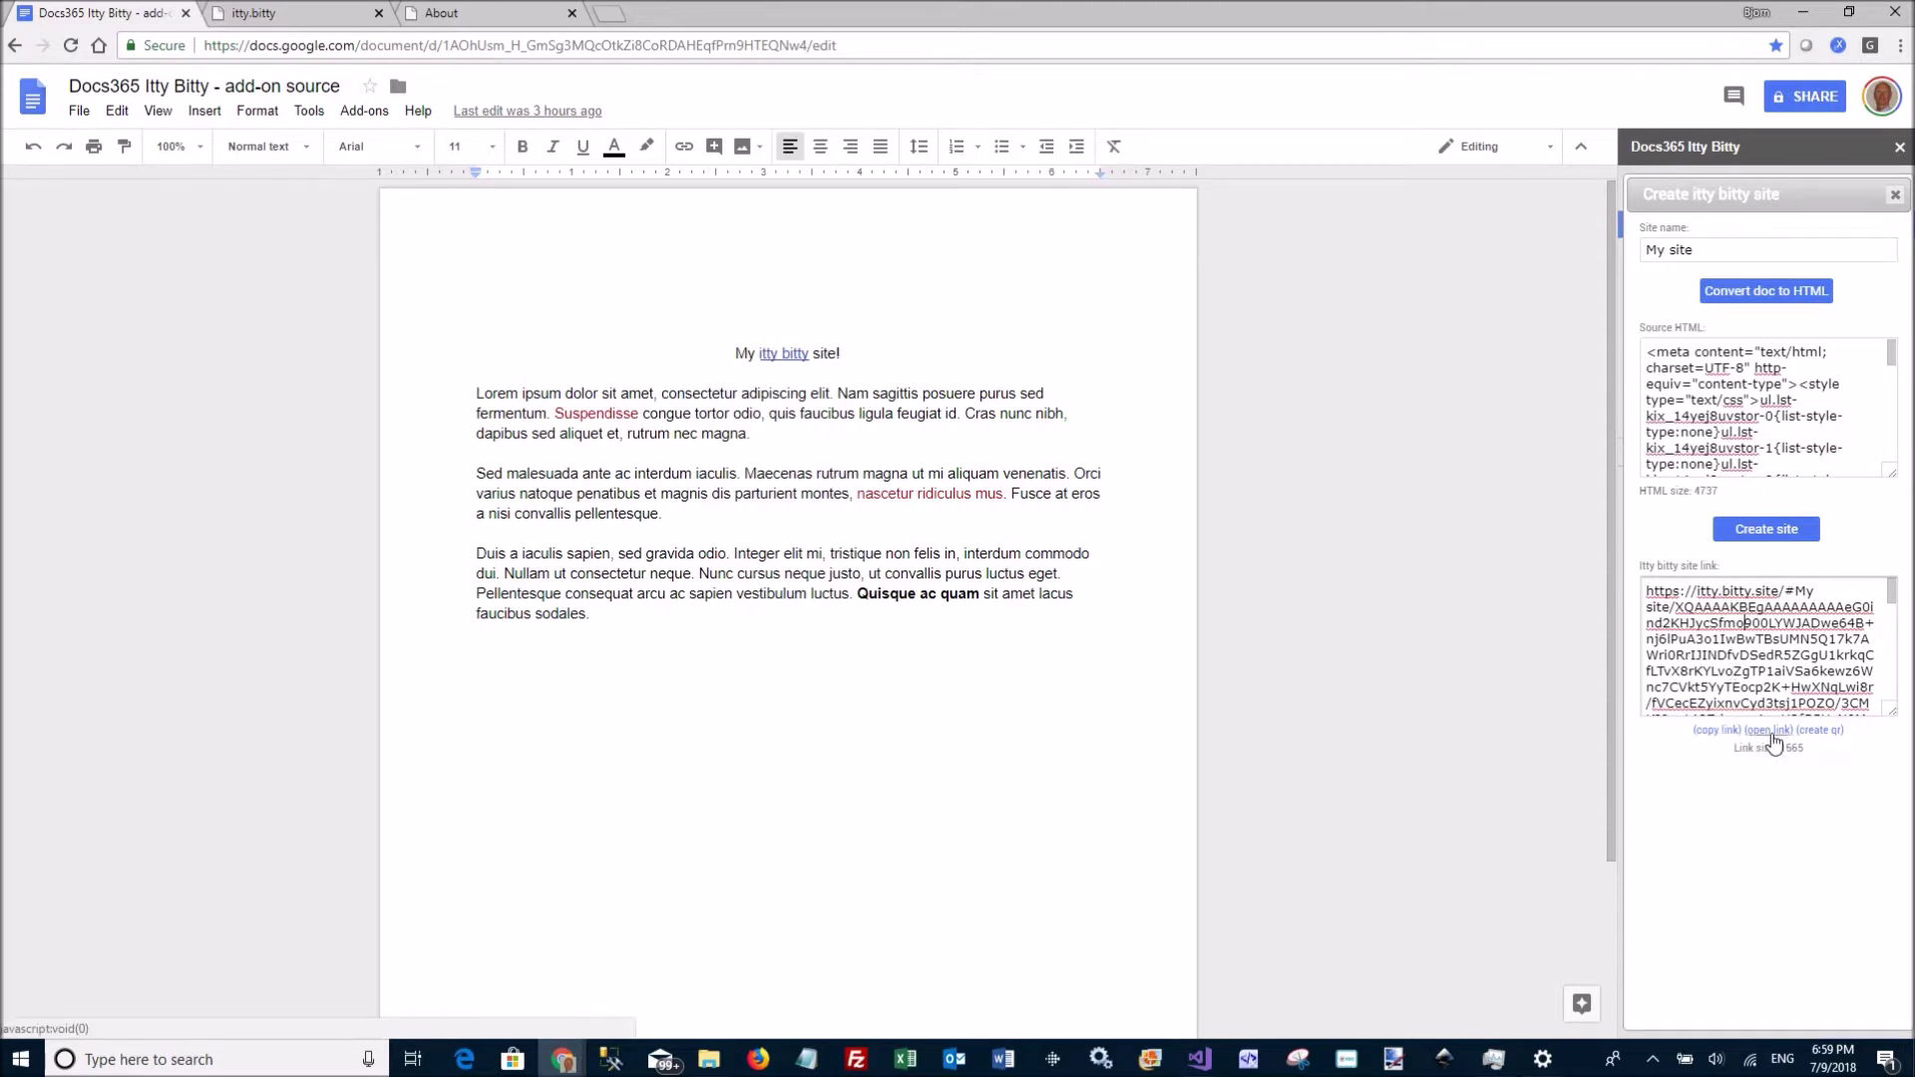
Step: Open the 'My site' link and view its QR code, then return to the document
left_click(1771, 730)
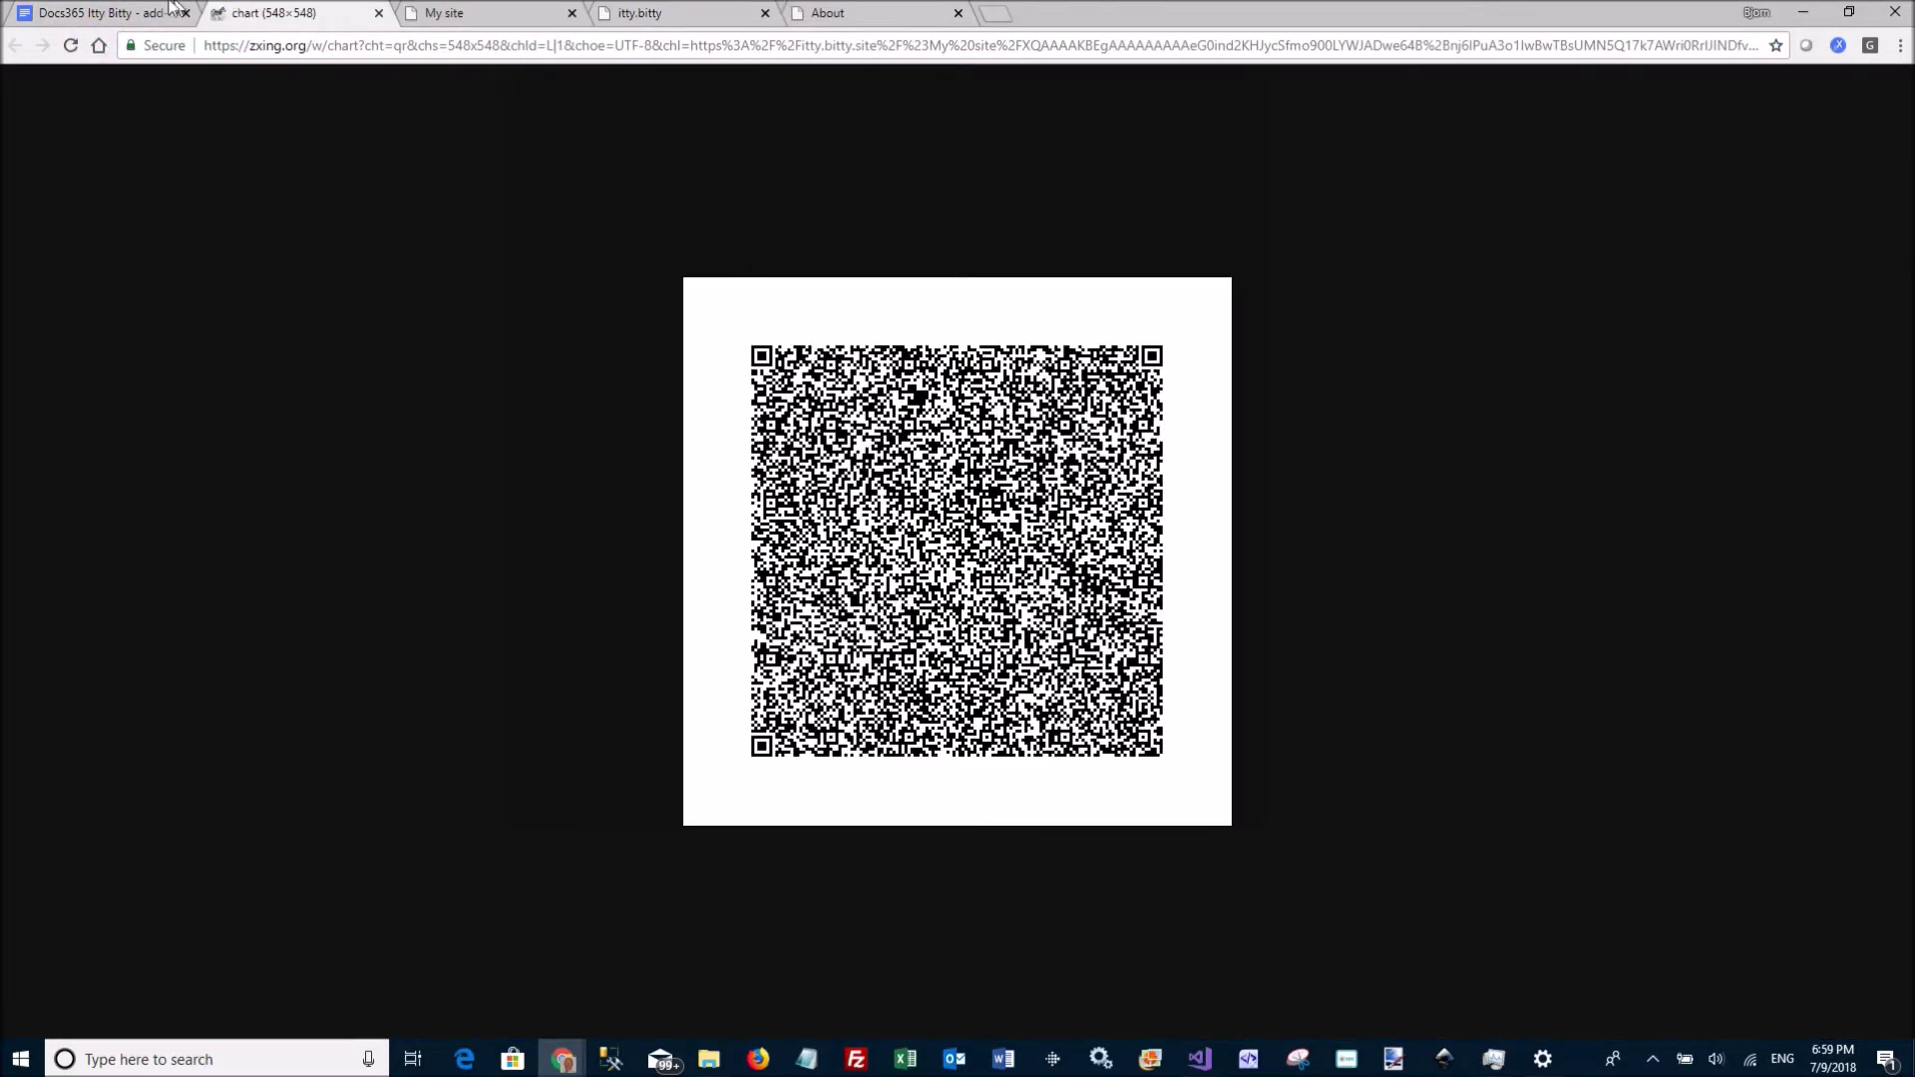
left_click(104, 12)
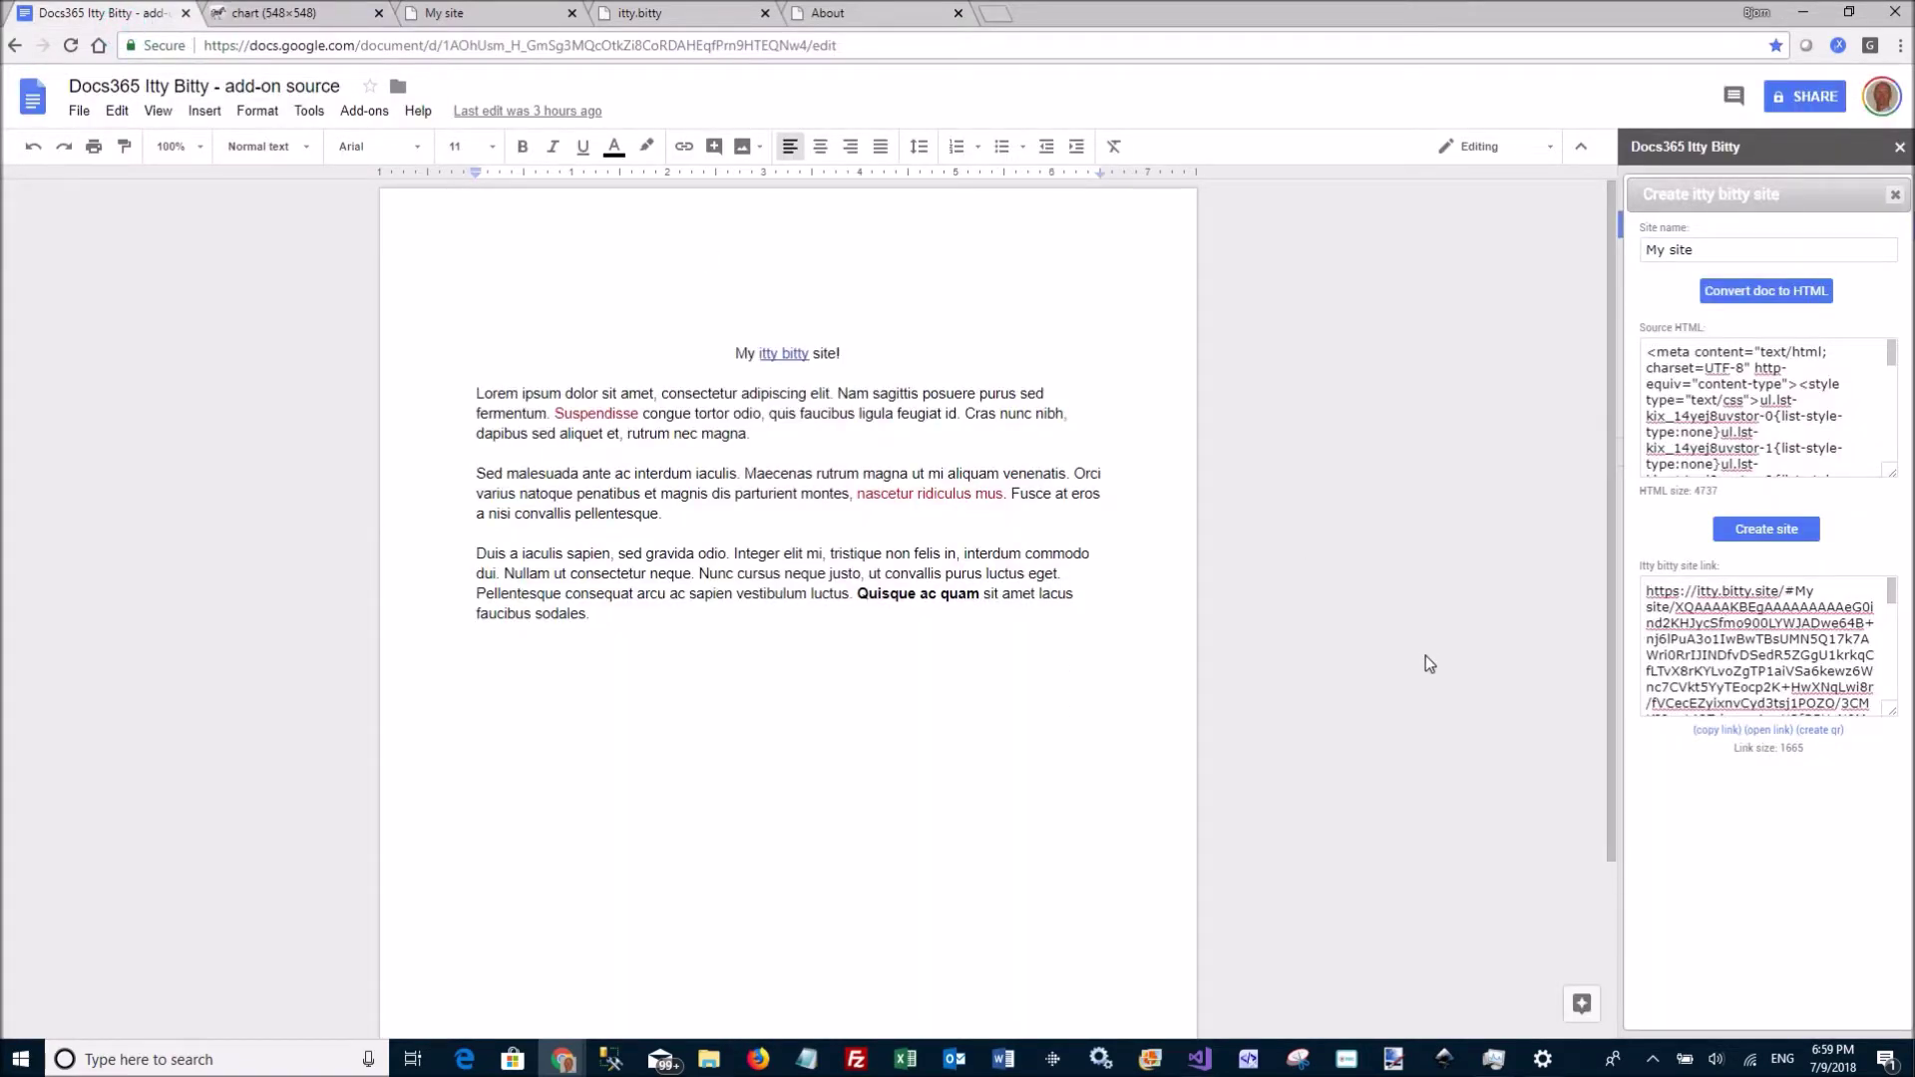